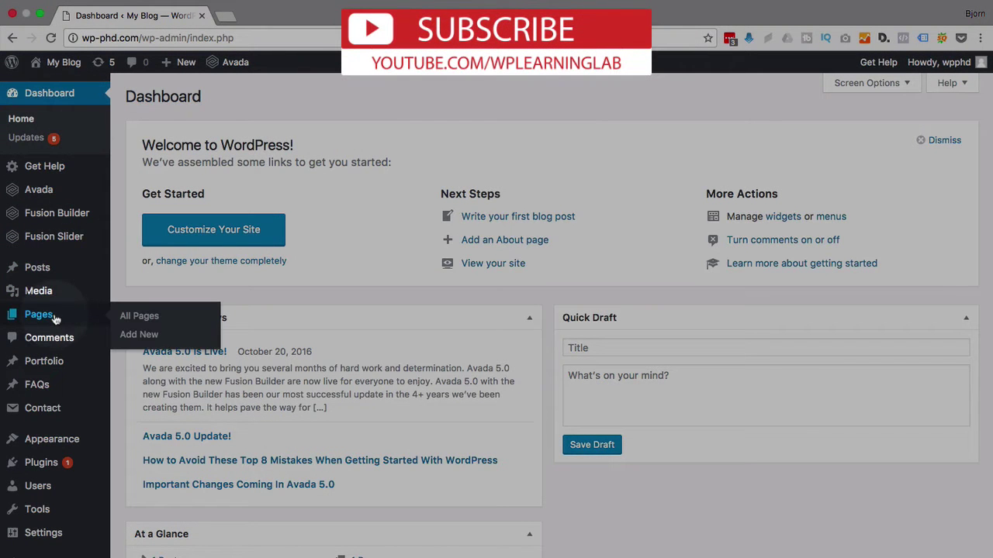
View the published Basic contact form page and autofill its name and email fields with the saved contact.
{"action": "left_click", "coordinate": [223, 68], "text": "super"}
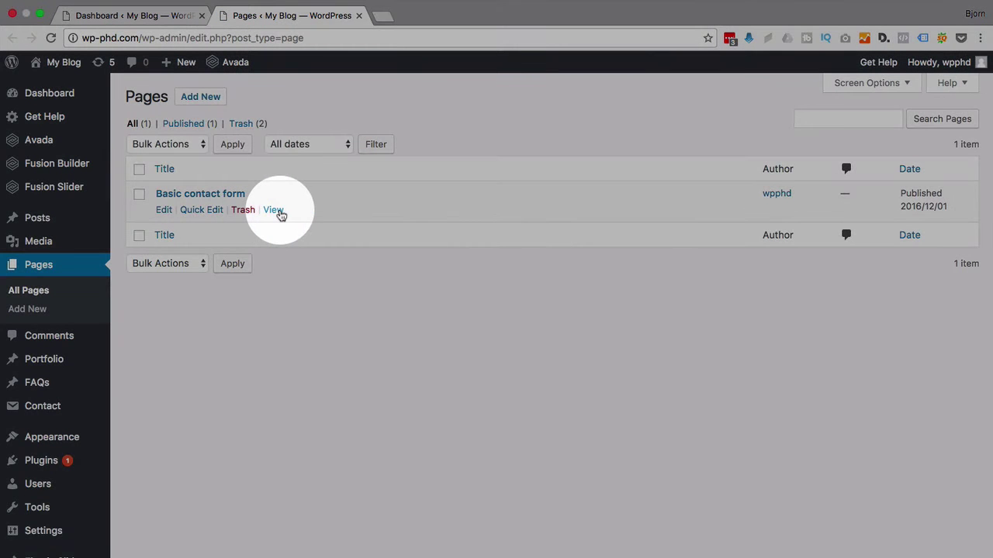
{"action": "left_click", "coordinate": [274, 210]}
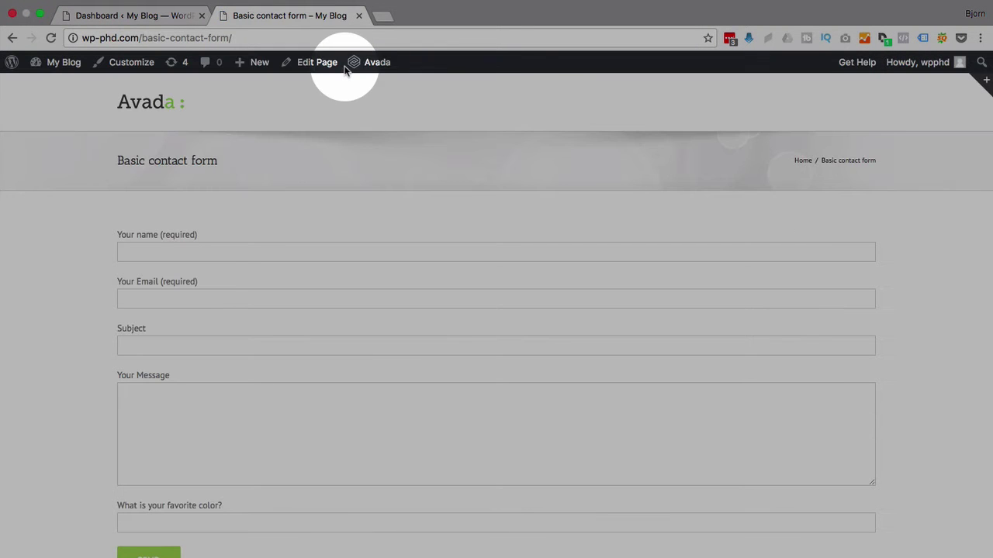
{"action": "left_click", "coordinate": [215, 251]}
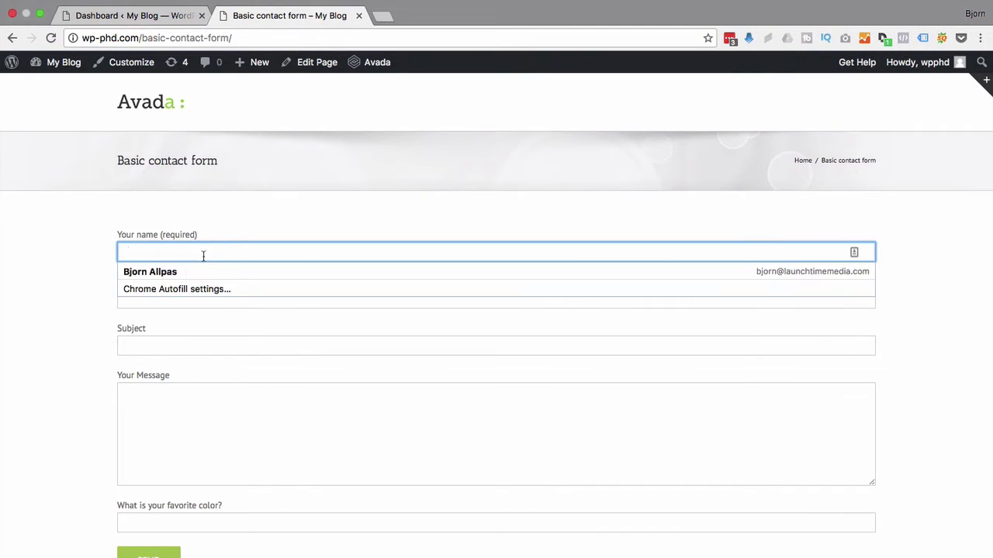
{"action": "left_click", "coordinate": [194, 268]}
Fill in the subject and message with Test and the favorite color with test.
{"action": "left_click", "coordinate": [155, 339]}
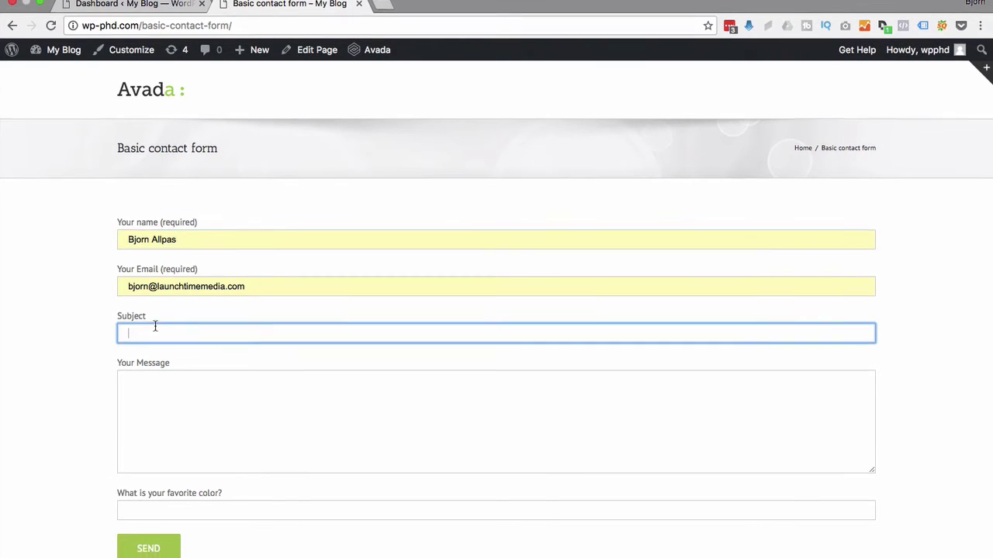
{"action": "type", "text": "Test"}
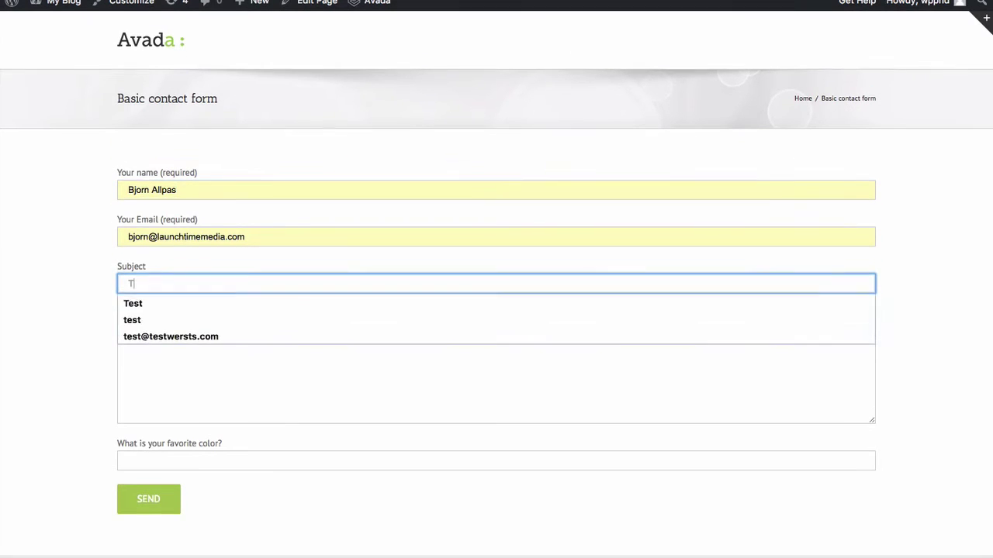
{"action": "key", "text": "Tab"}
{"action": "type", "text": "Test"}
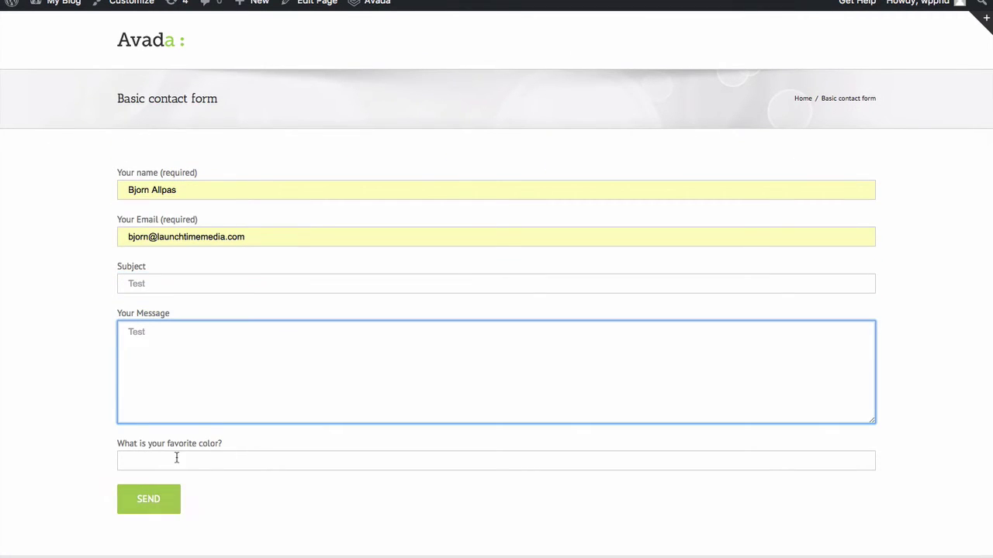
{"action": "left_click", "coordinate": [178, 461]}
{"action": "type", "text": "test"}
Submit the form with the email's domain changed to wplearninglab and the dot before com removed.
{"action": "left_click", "coordinate": [160, 236]}
{"action": "left_click_drag", "start_coordinate": [158, 236], "coordinate": [225, 237]}
{"action": "type", "text": "wplearninglab"}
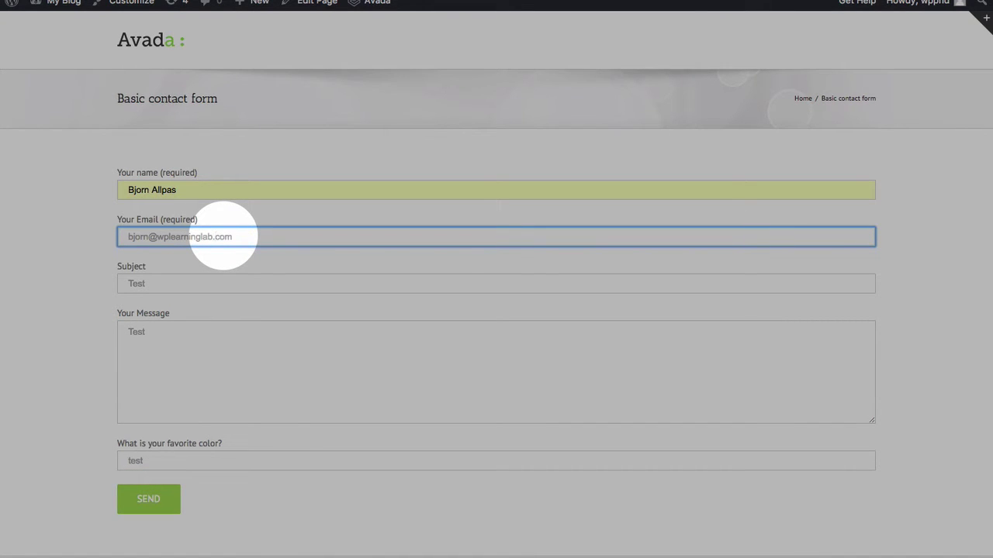
{"action": "key", "text": "Delete"}
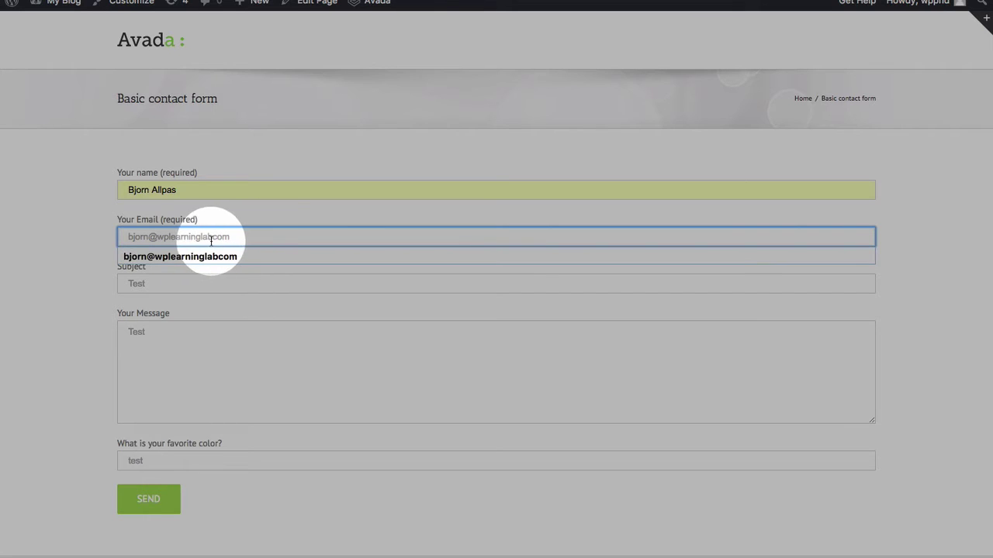
{"action": "left_click", "coordinate": [80, 259]}
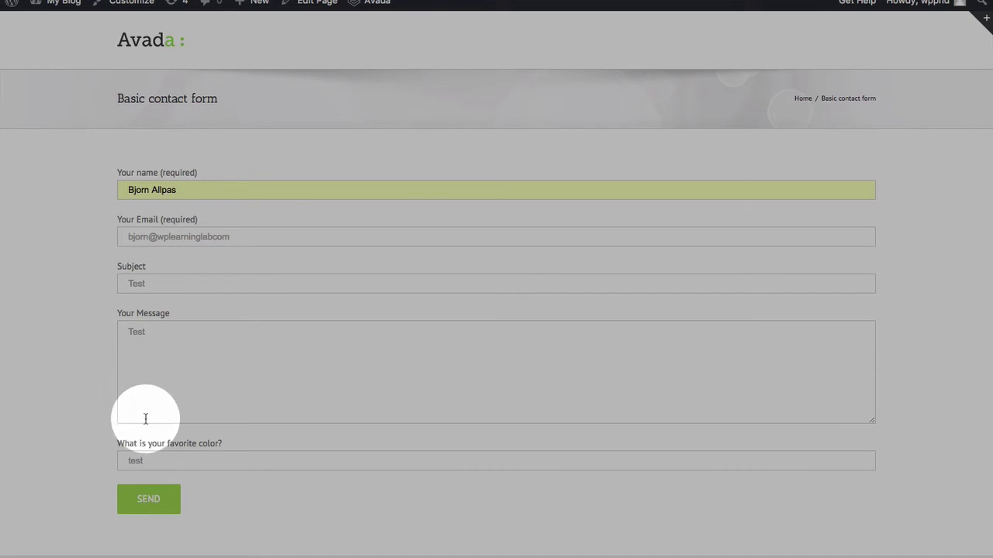
{"action": "left_click", "coordinate": [149, 504]}
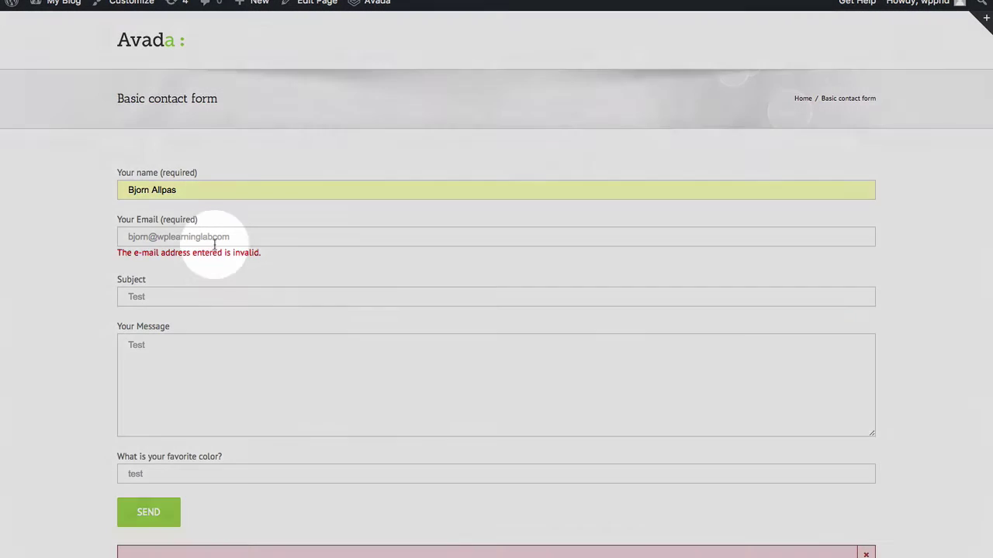
Put the missing dot back before com in the email address and resubmit the form.
{"action": "left_click", "coordinate": [212, 236]}
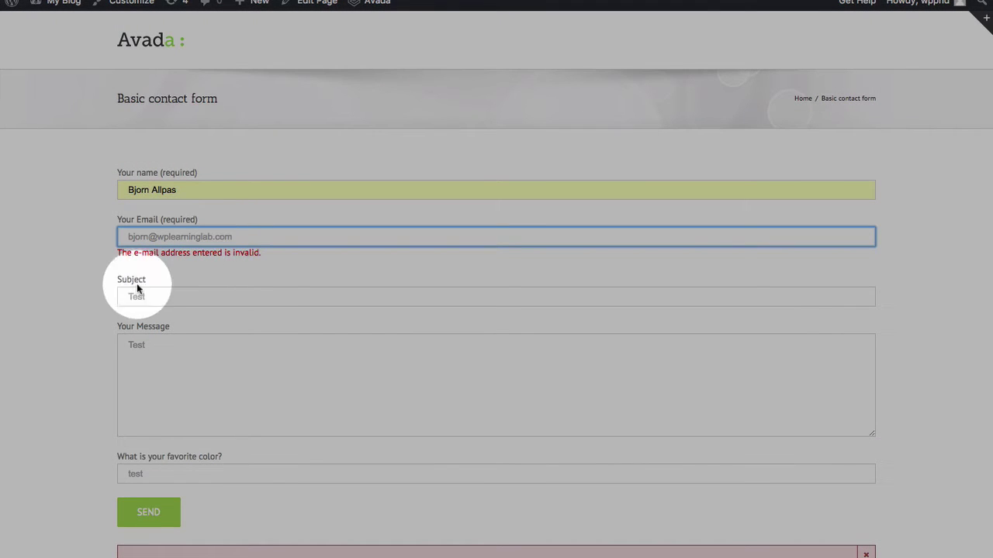
{"action": "left_click", "coordinate": [91, 343]}
{"action": "left_click", "coordinate": [147, 512]}
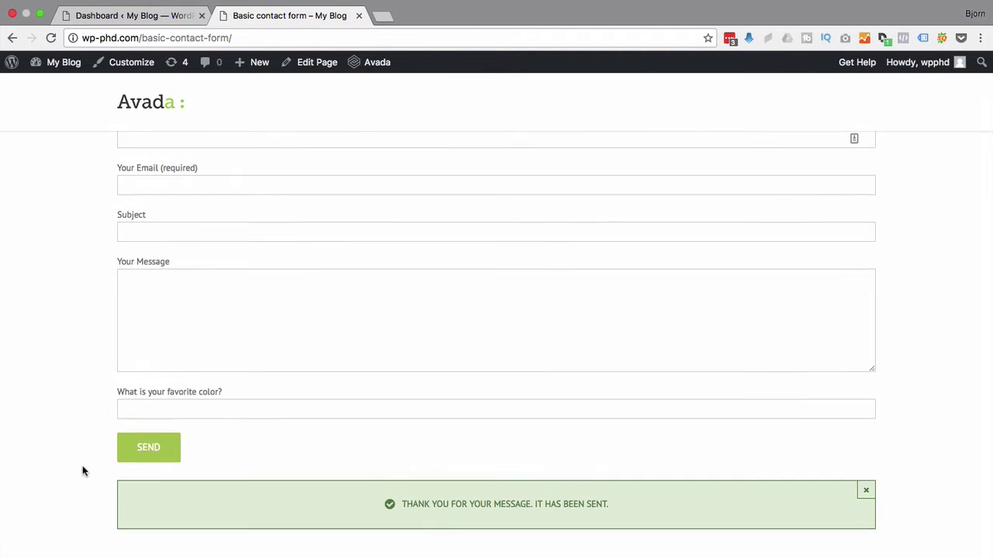
Autofill the name and email fields of the emptied contact form with the saved contact.
{"action": "scroll", "coordinate": [116, 357], "scroll_direction": "up", "scroll_amount": 3}
{"action": "left_click", "coordinate": [155, 255]}
{"action": "type", "text": "Bjor"}
{"action": "left_click", "coordinate": [155, 275]}
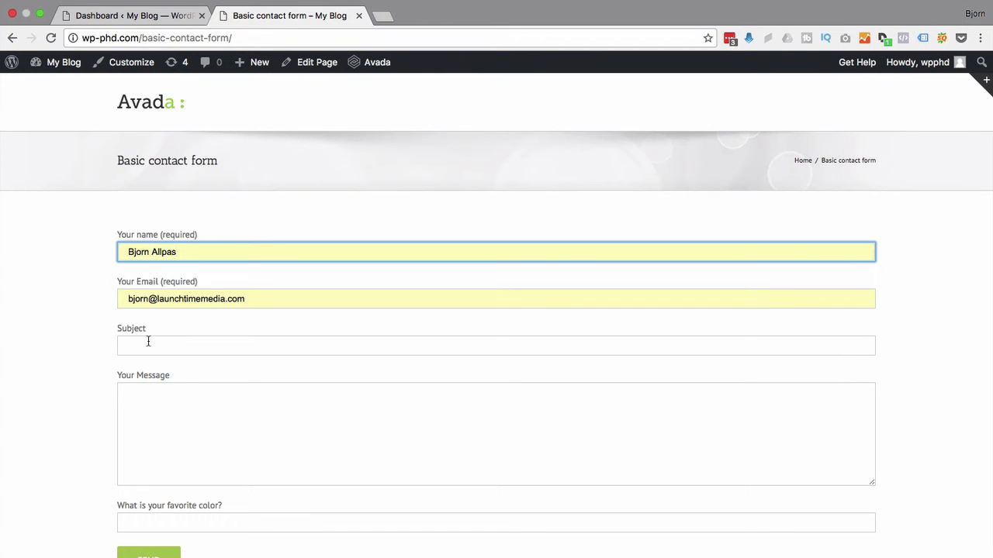
Enter Test as the subject, message and favorite color of the second submission.
{"action": "left_click", "coordinate": [149, 341]}
{"action": "type", "text": "Test"}
{"action": "key", "text": "Tab"}
{"action": "type", "text": "Test"}
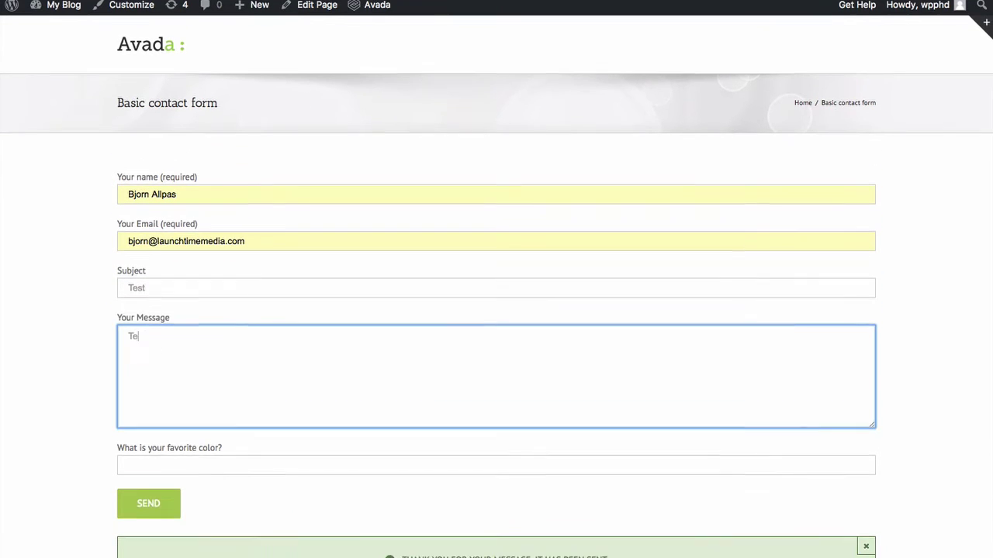
{"action": "left_click", "coordinate": [160, 465]}
{"action": "type", "text": "Test"}
Replace the email's domain with the made-up fweijfojnr32orj89ewfjowfnweoi.com and load that domain in a new browser tab.
{"action": "left_click", "coordinate": [223, 242]}
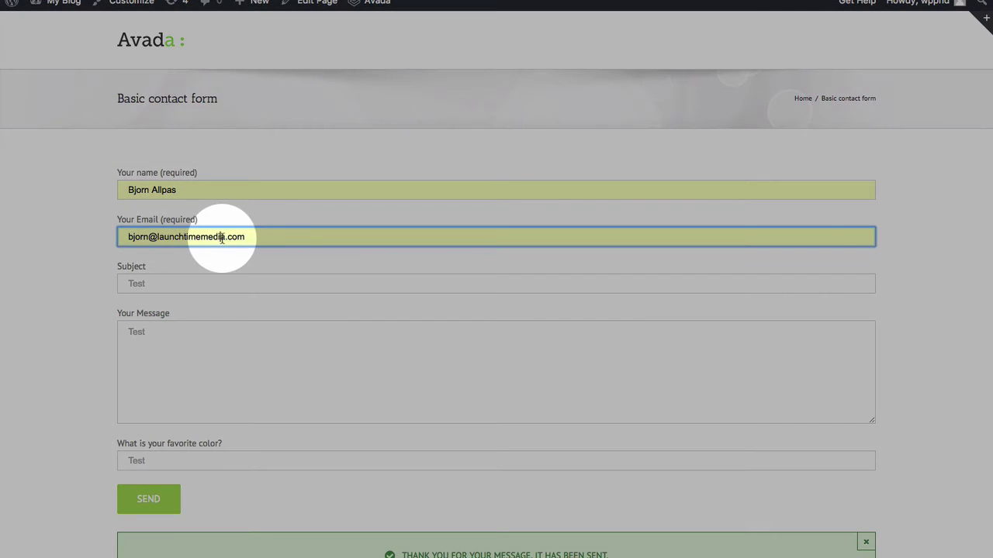
{"action": "left_click", "coordinate": [166, 238]}
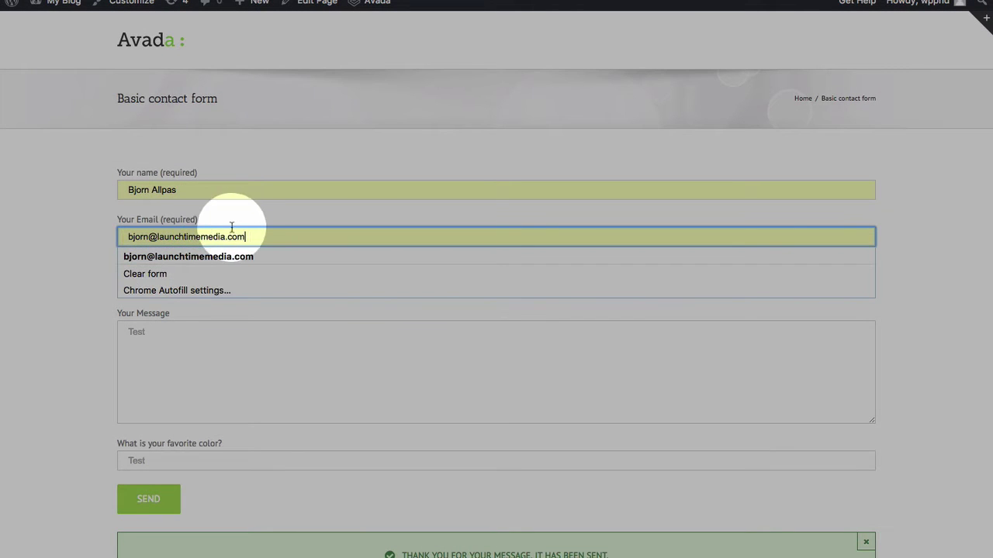
{"action": "left_click_drag", "start_coordinate": [226, 237], "coordinate": [159, 241]}
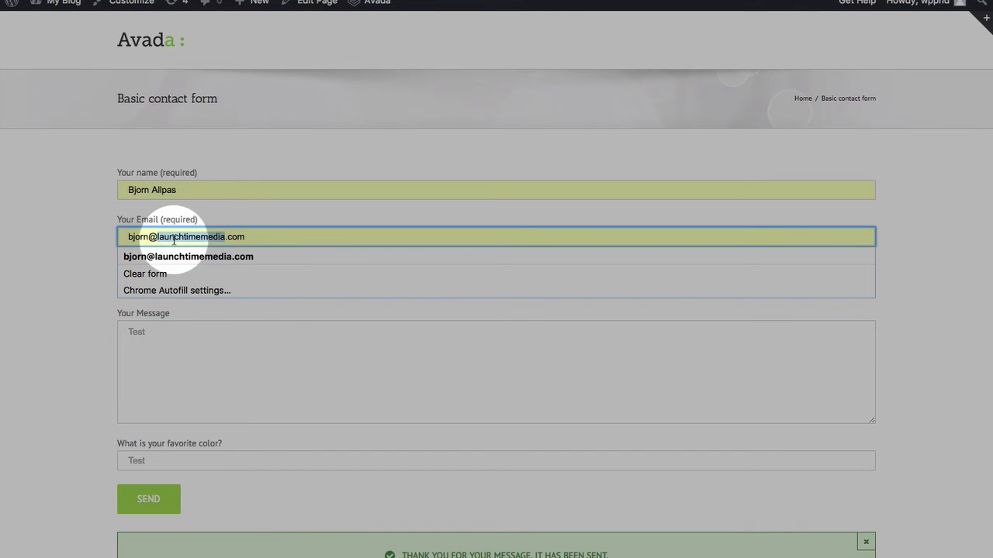
{"action": "type", "text": "fweijfojnr32orj89ewfjowfnweoi.com"}
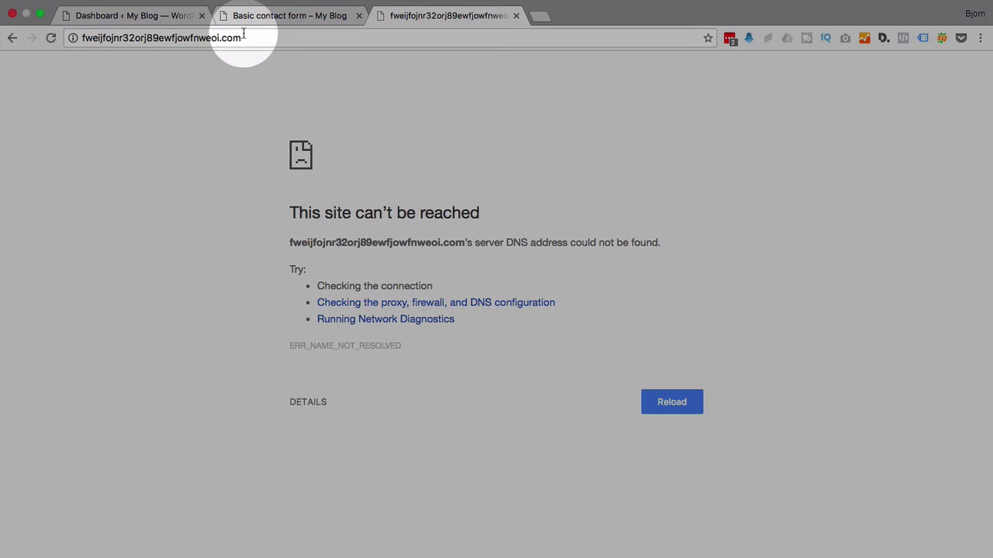
Close the made-up domain's tab and send the contact form with the made-up email domain.
{"action": "left_click", "coordinate": [515, 15]}
{"action": "left_click", "coordinate": [93, 277]}
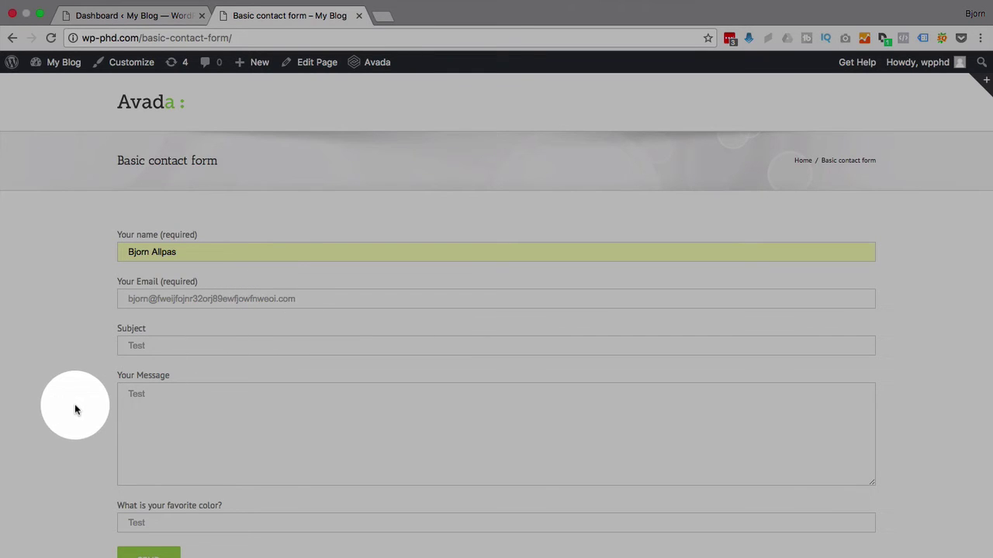
{"action": "scroll", "coordinate": [75, 408], "scroll_direction": "down", "scroll_amount": 2}
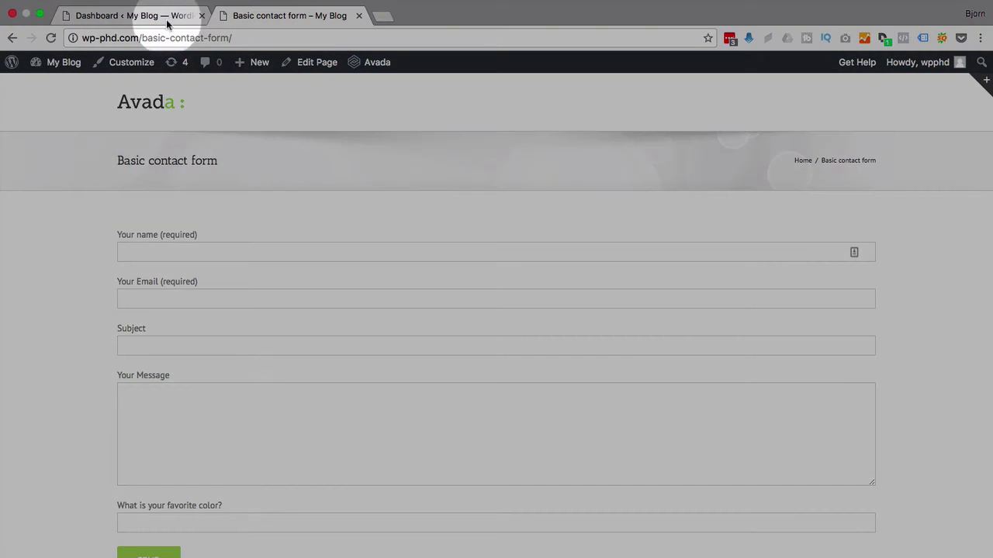
In the WordPress admin, search for new plugins with the keyword contact form 7 email validation.
{"action": "left_click", "coordinate": [166, 19]}
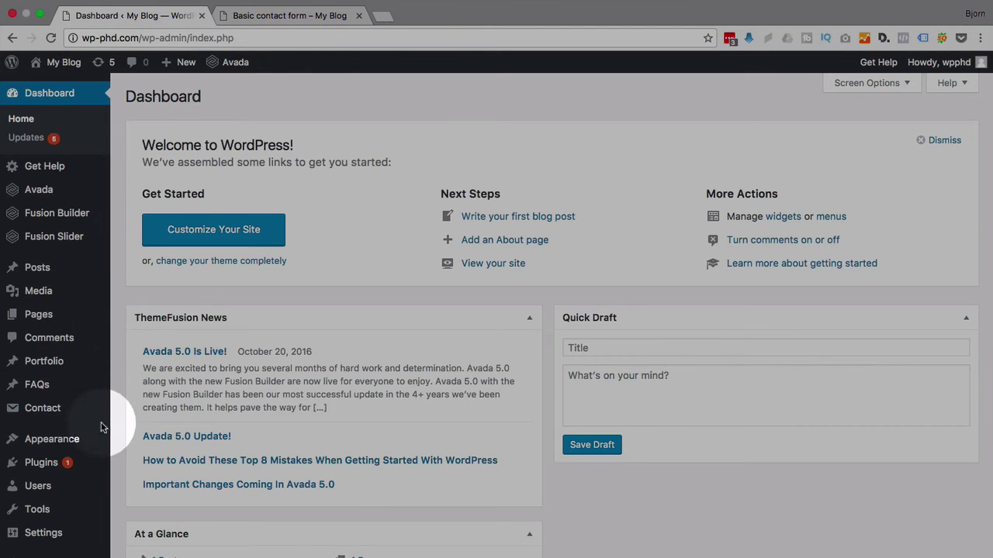
{"action": "left_click", "coordinate": [141, 484]}
{"action": "type", "text": "contact fr"}
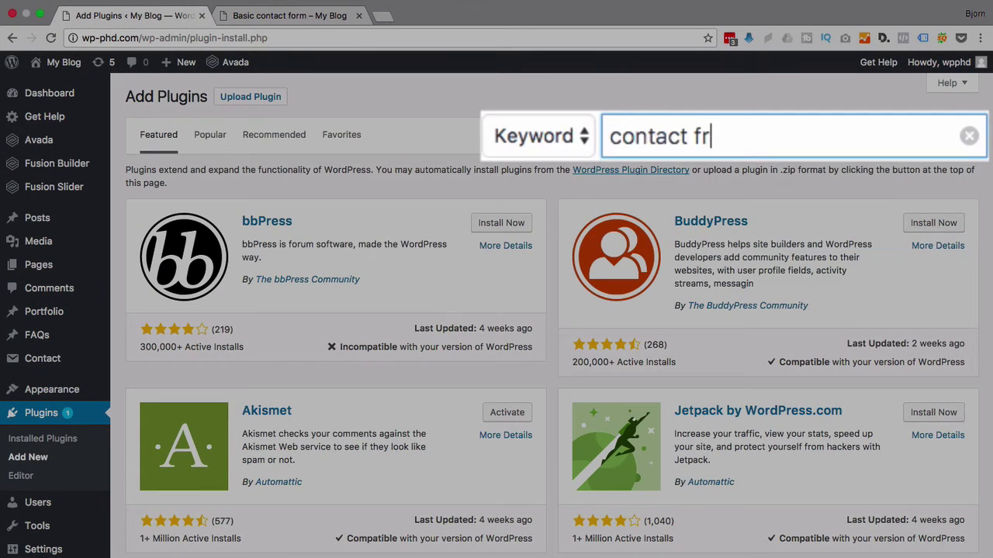
{"action": "type", "text": "om"}
{"action": "key", "text": "BackSpace"}
{"action": "key", "text": "BackSpace"}
{"action": "key", "text": "BackSpace"}
{"action": "type", "text": "orm "}
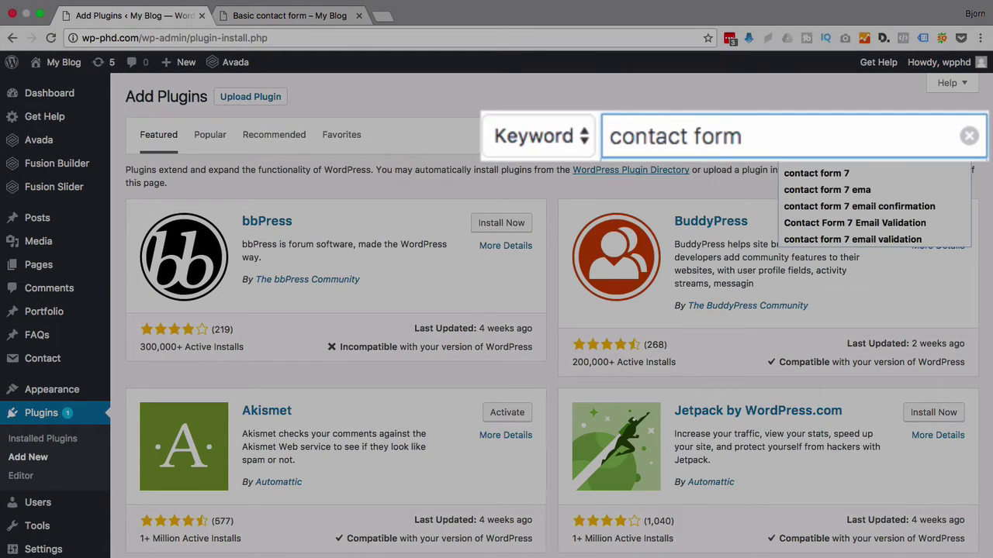
{"action": "type", "text": "7 email valida"}
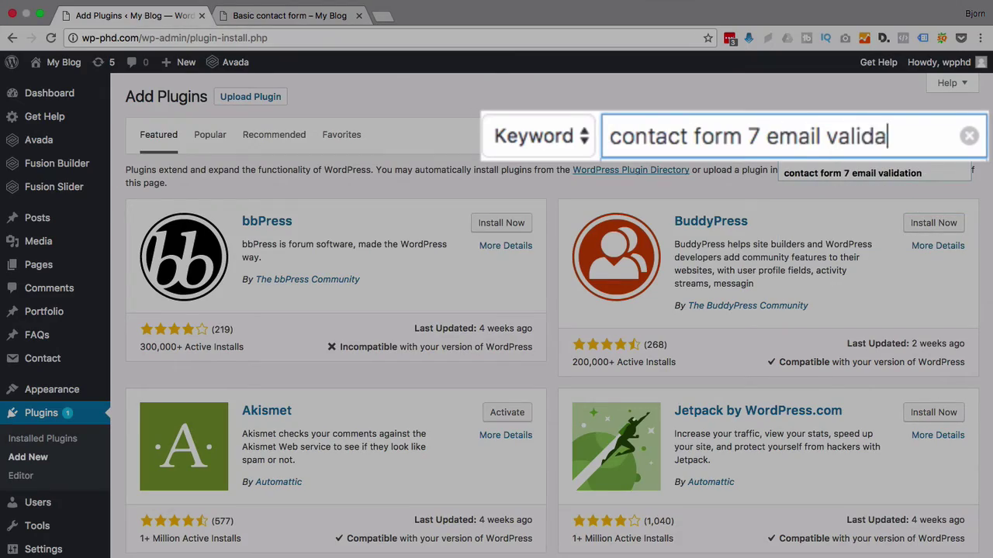
{"action": "type", "text": "tion"}
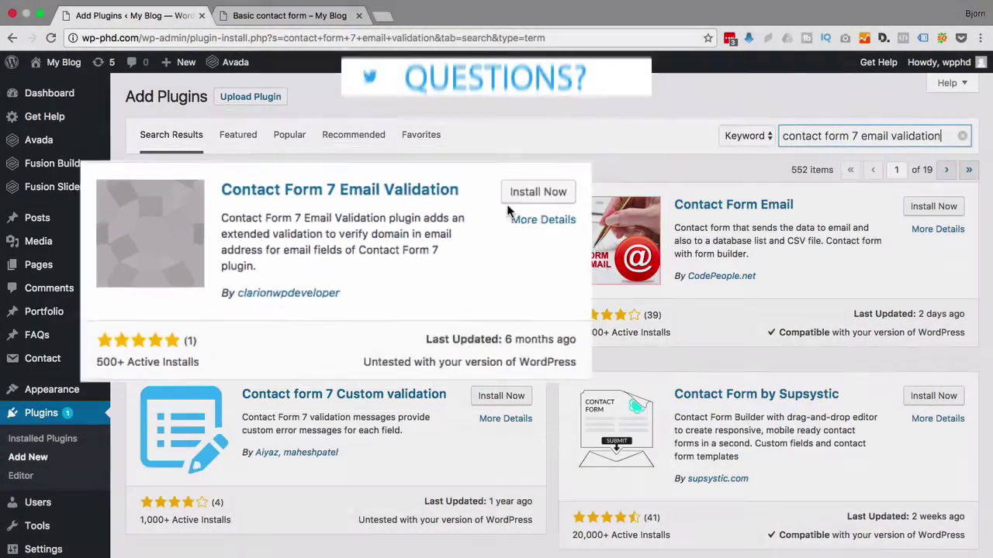
Install and activate the Contact Form 7 Email Validation plugin.
{"action": "left_click", "coordinate": [488, 211]}
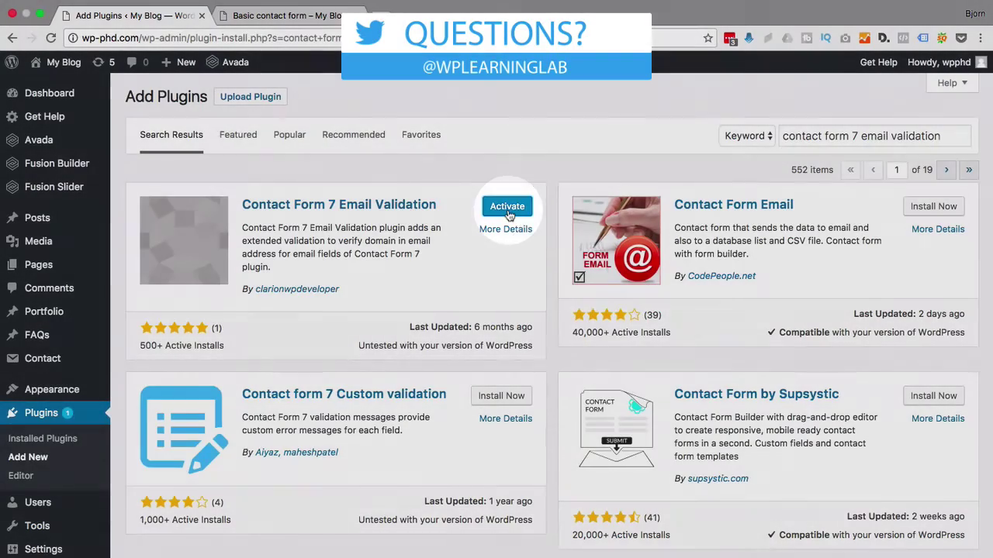
{"action": "left_click", "coordinate": [492, 210]}
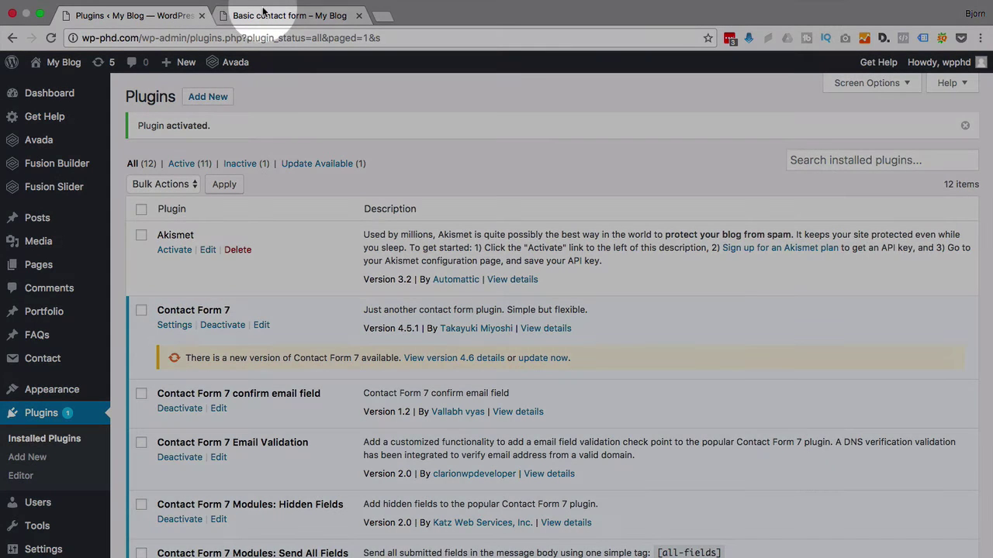
Reload the Basic contact form page and autofill the name and email fields with the saved contact.
{"action": "left_click", "coordinate": [261, 16]}
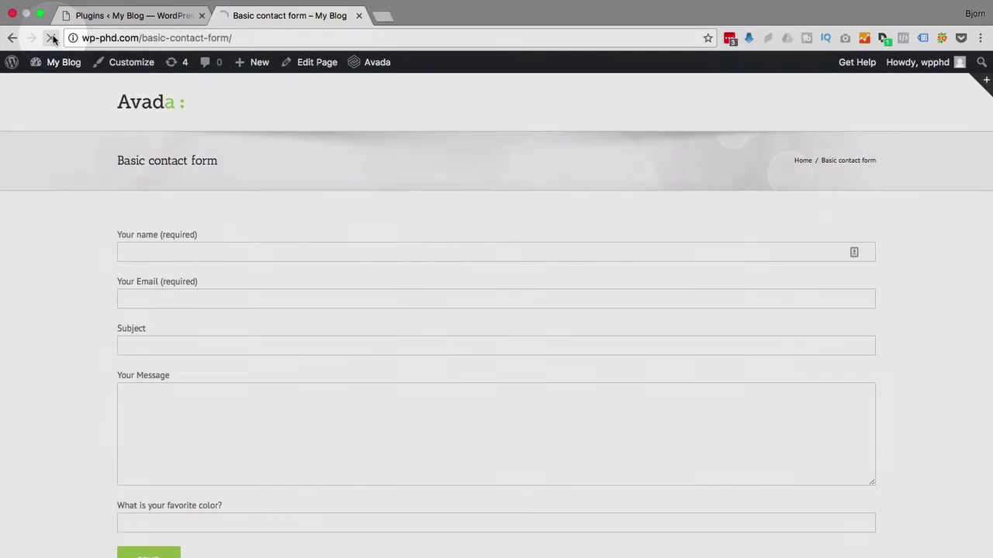
{"action": "left_click", "coordinate": [130, 253]}
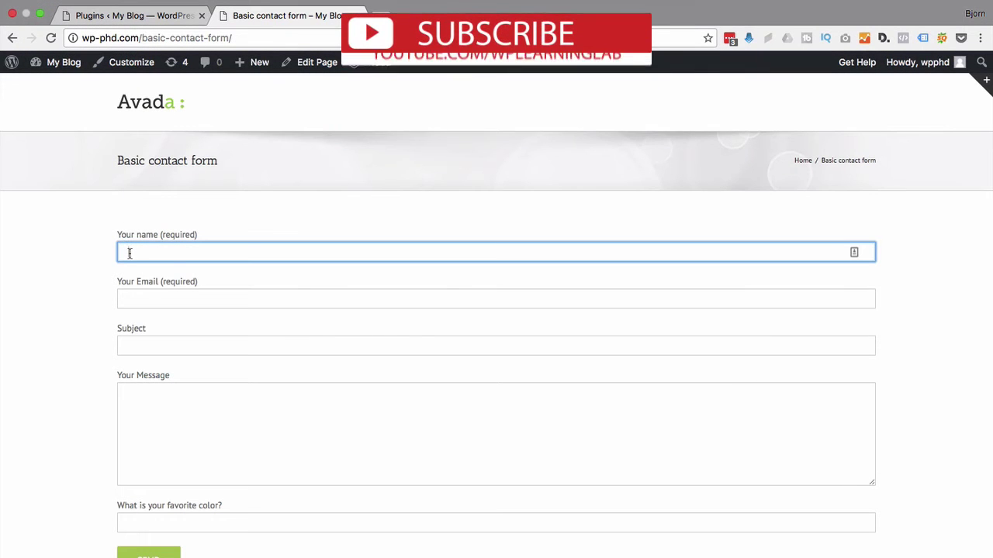
{"action": "type", "text": "Bjorn Allpas"}
{"action": "left_click", "coordinate": [140, 271]}
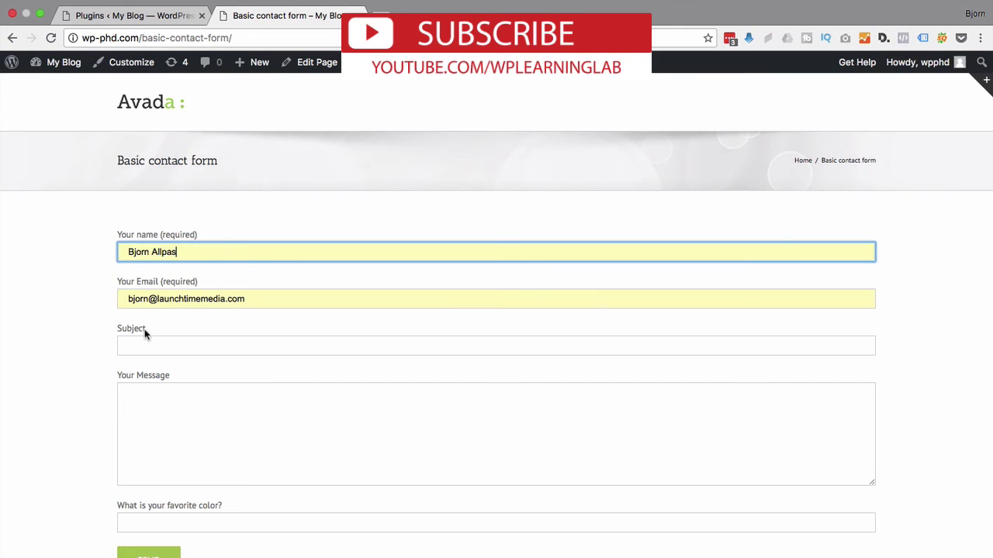
Fill in the reloaded form's subject, message and favorite color with Test.
{"action": "left_click", "coordinate": [145, 345]}
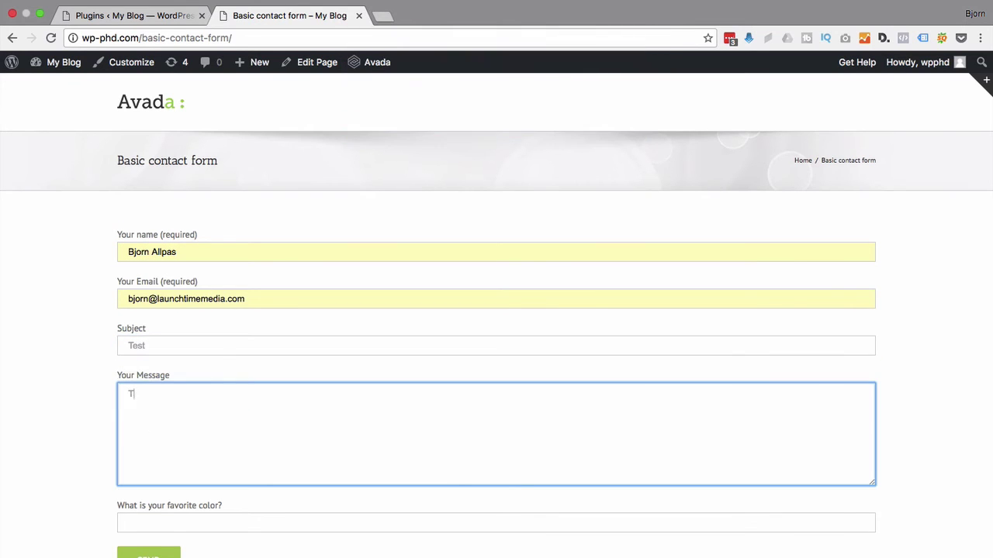
{"action": "type", "text": "st"}
{"action": "left_click", "coordinate": [168, 518]}
{"action": "type", "text": "Test"}
Replace the email's domain with fweijfojnr32orj89ewfjowfnweoi.com and submit the form to test the domain validation.
{"action": "left_click", "coordinate": [237, 298]}
{"action": "triple_click", "coordinate": [142, 304]}
{"action": "key", "text": "super+v"}
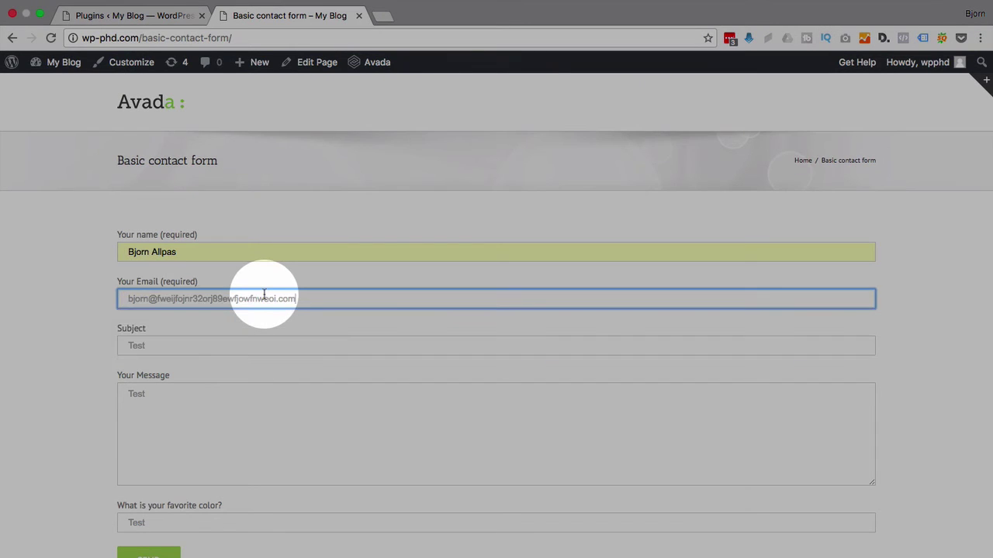
{"action": "left_click", "coordinate": [93, 321]}
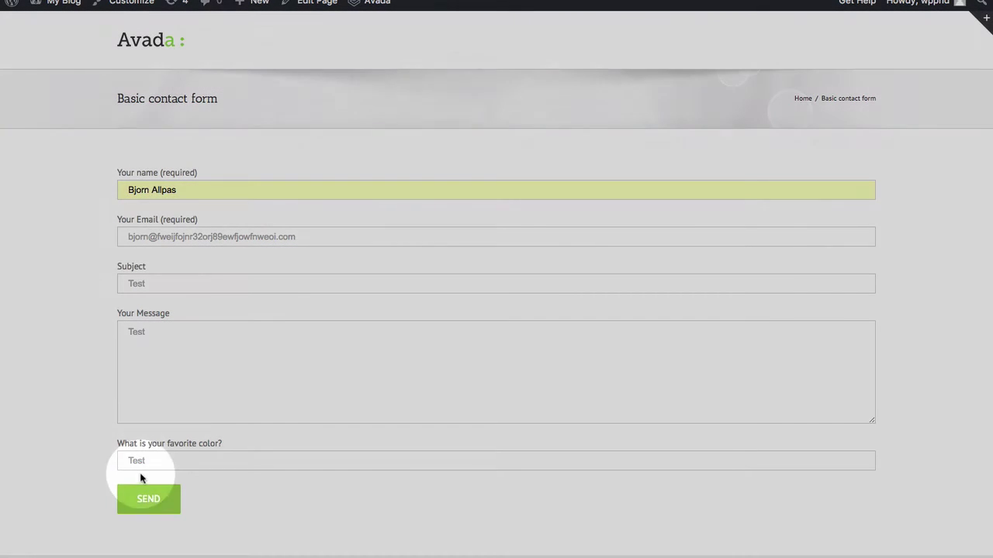
{"action": "left_click", "coordinate": [151, 499]}
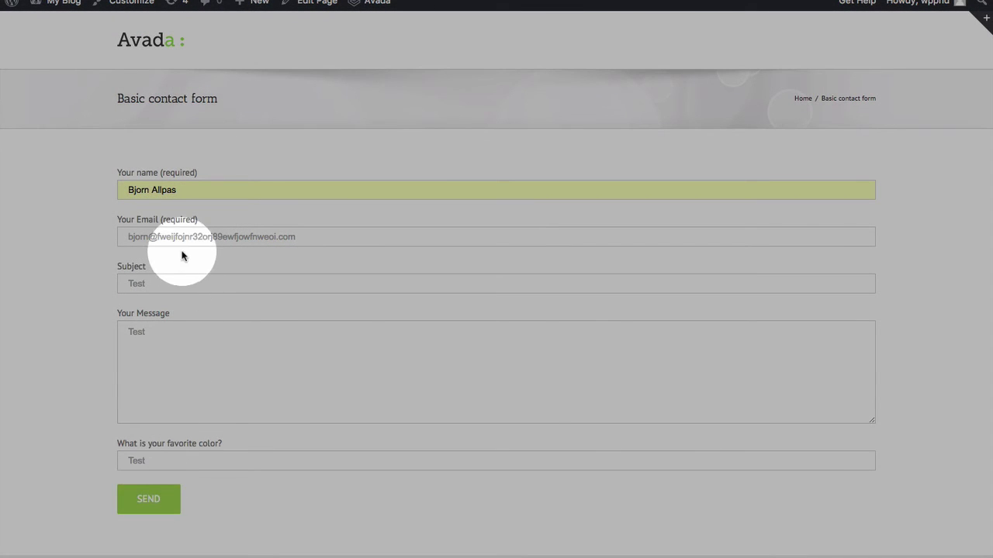
{"action": "left_click", "coordinate": [151, 504]}
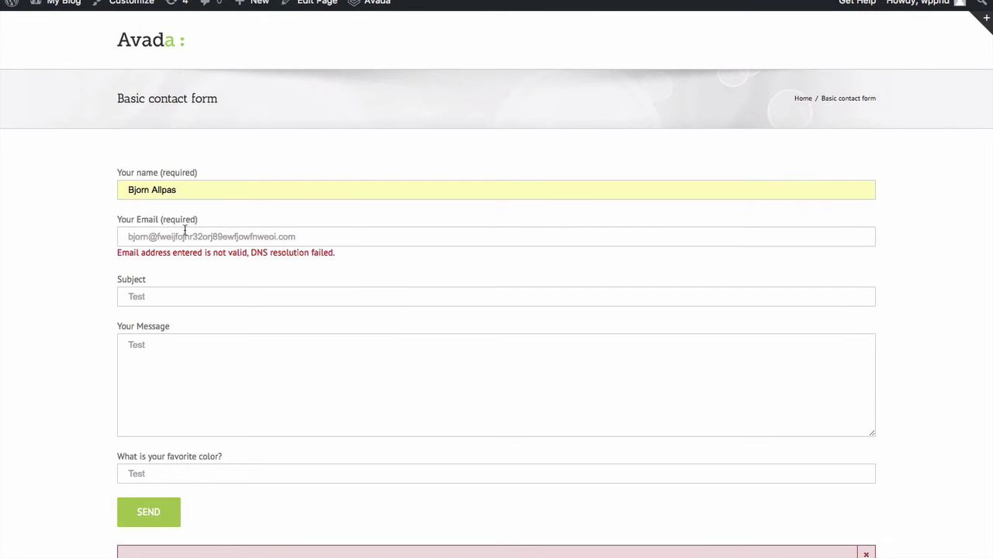
Replace the made-up domain in the email field with wplearninglab.com and resubmit the form to test a valid domain.
{"action": "left_click", "coordinate": [185, 231]}
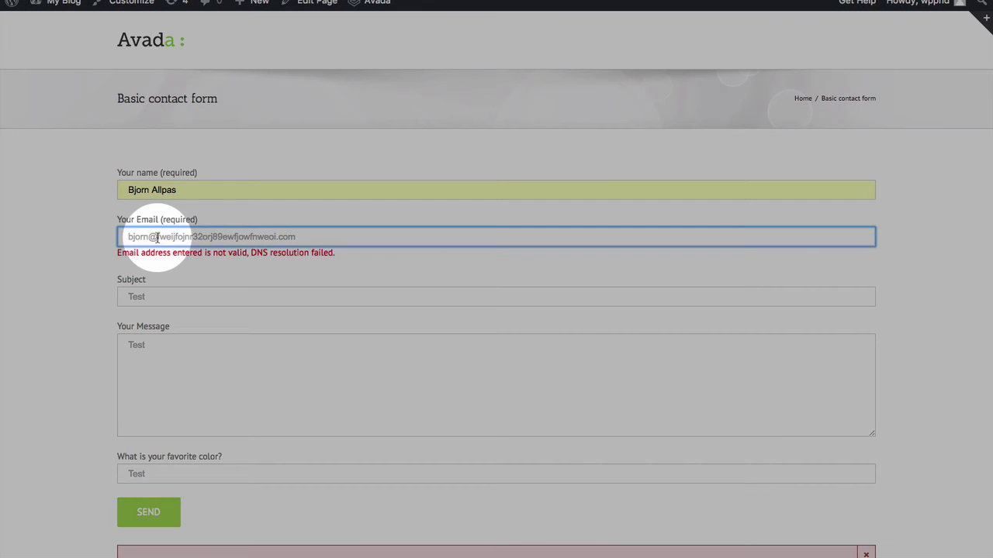
{"action": "mouse_move", "coordinate": [157, 237]}
{"action": "left_mouse_down"}
{"action": "mouse_move", "coordinate": [277, 238]}
{"action": "mouse_move", "coordinate": [157, 235]}
{"action": "left_mouse_up"}
{"action": "left_click", "coordinate": [277, 238]}
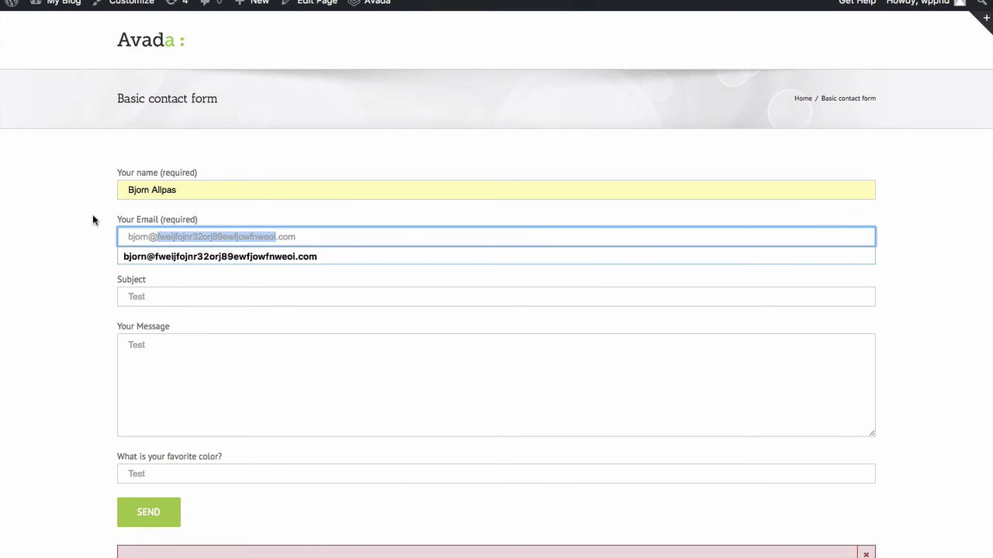
{"action": "type", "text": "wplearning"}
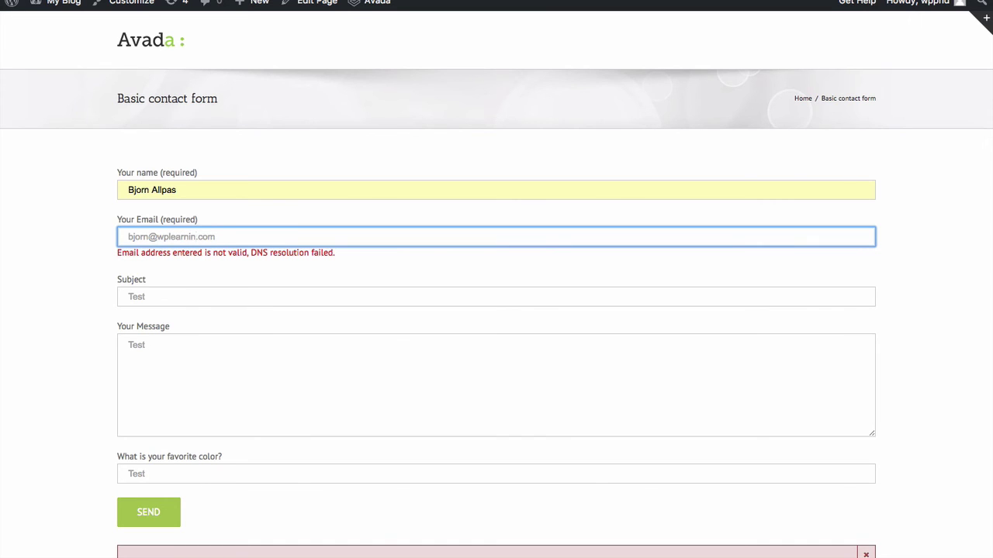
{"action": "type", "text": "lab"}
{"action": "left_click", "coordinate": [50, 278]}
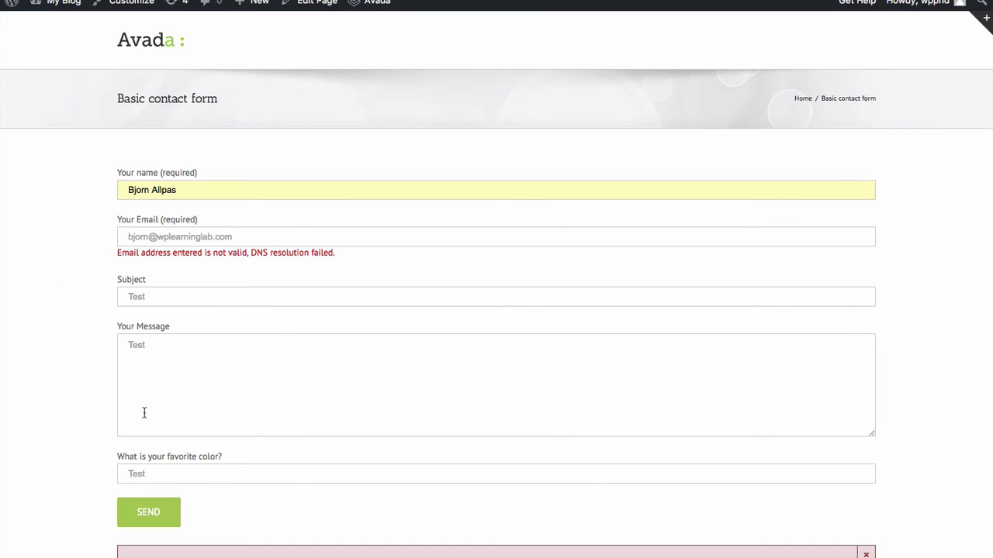
{"action": "left_click", "coordinate": [155, 522]}
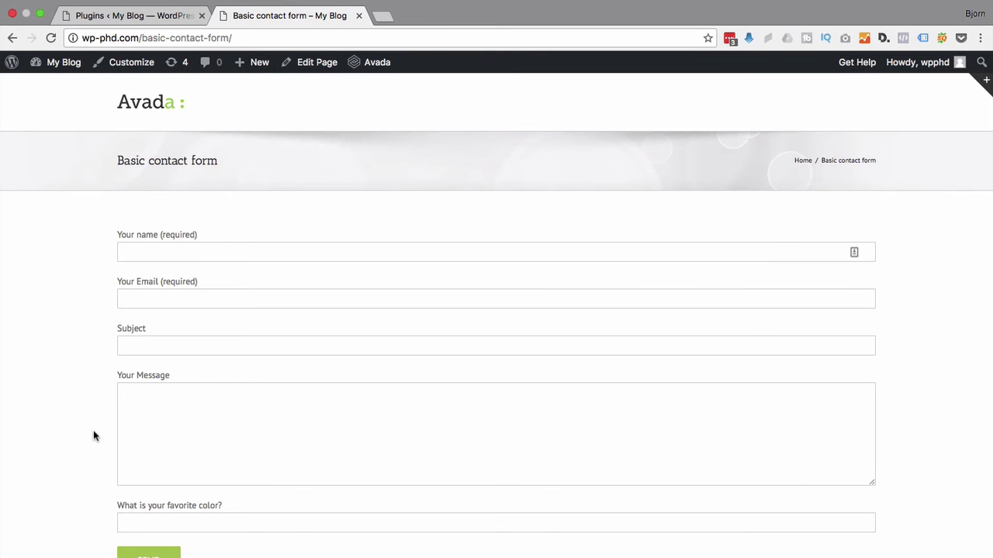
{"action": "scroll", "coordinate": [94, 434], "scroll_direction": "down", "scroll_amount": 3}
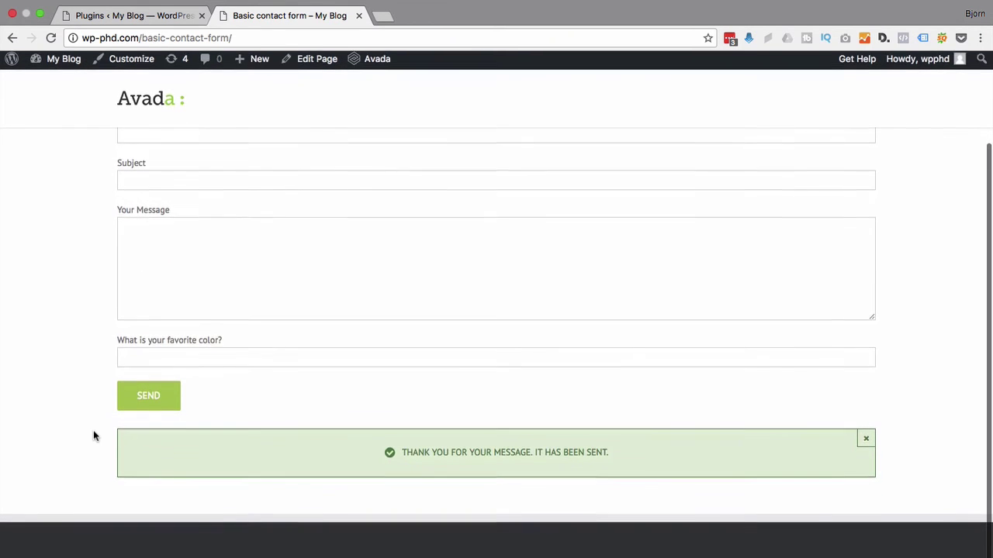